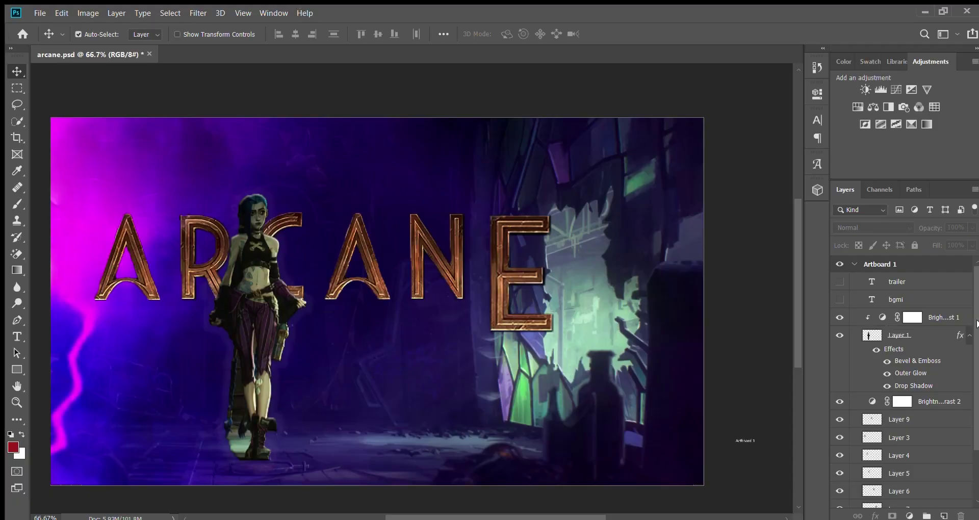
- Hide the BGMI lettering and toggle the letter A layers to find which layer holds each
left_click(840, 282)
left_click(840, 282)
scroll(975, 379, "down", 2)
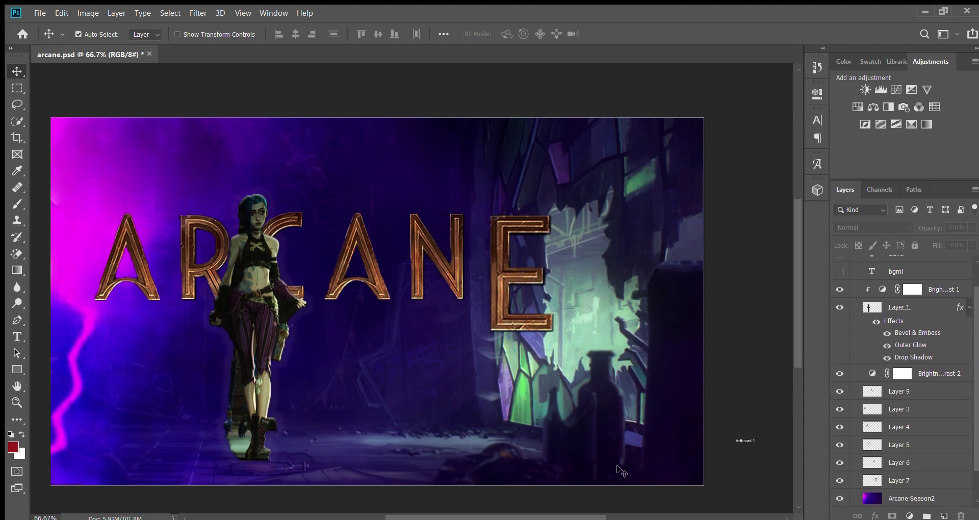
left_click_drag(484, 517, 468, 518)
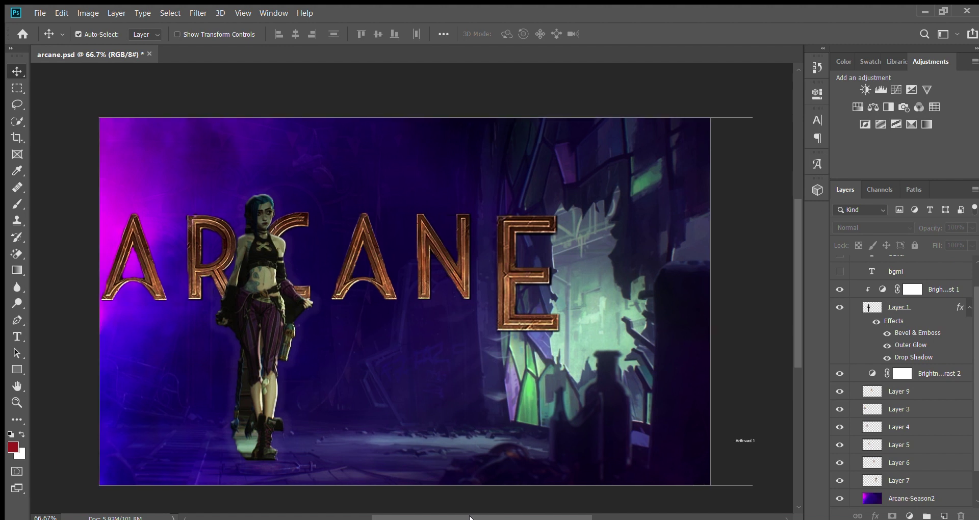
left_click(840, 391)
left_click(840, 391)
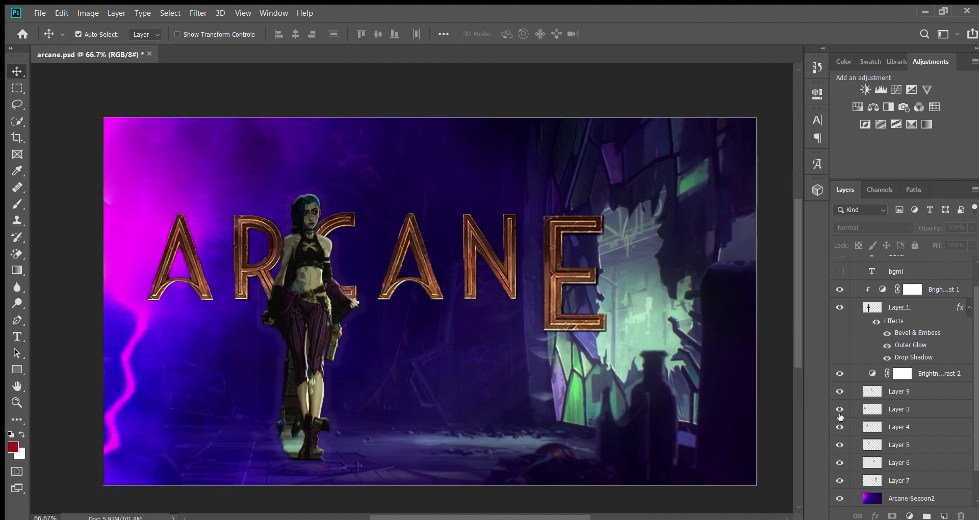
left_click(840, 411)
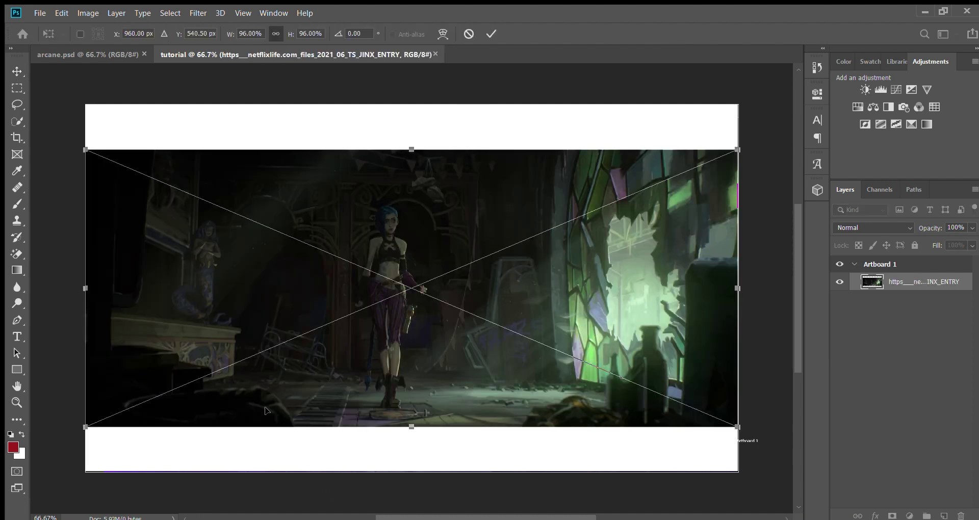
- Scale the placed room image to about 140% and shift it left to show the stained-glass window
left_click_drag(735, 148, 780, 94)
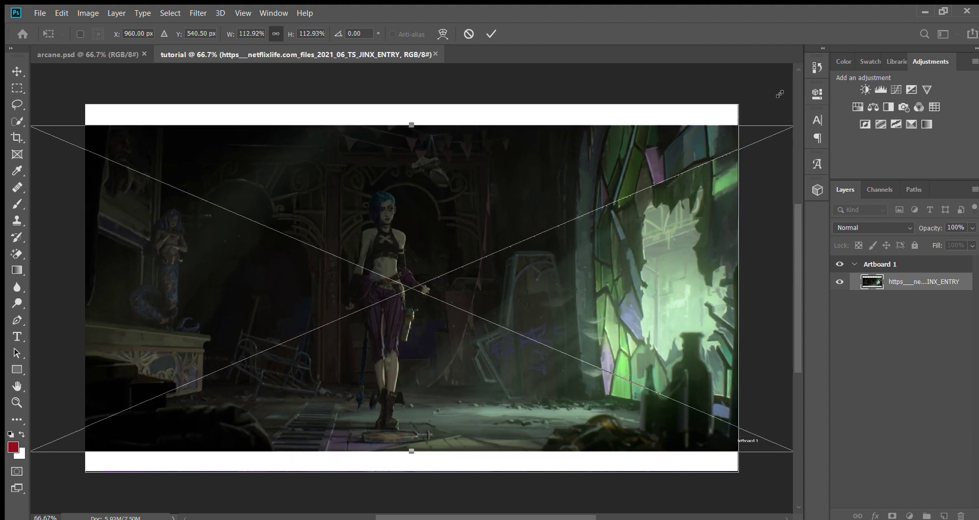
left_click_drag(779, 94, 809, 72)
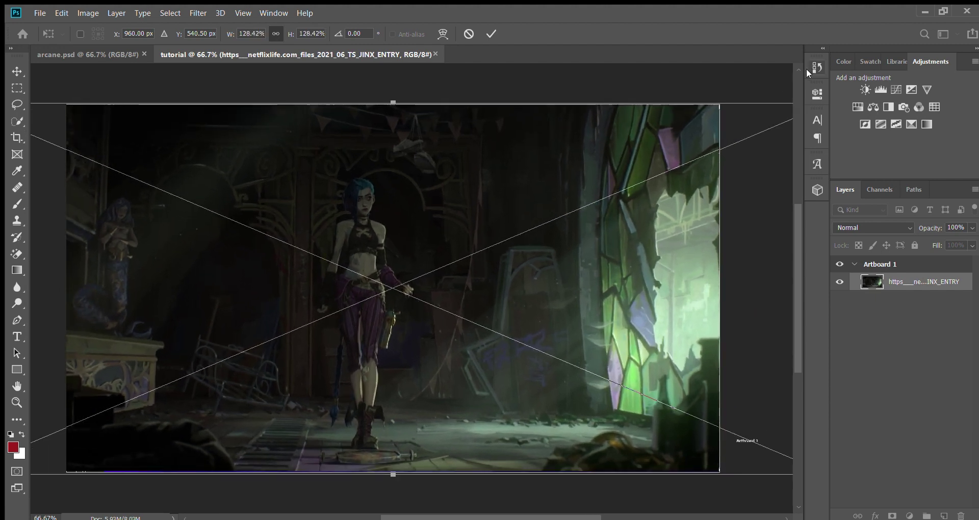
left_click_drag(656, 143, 547, 142)
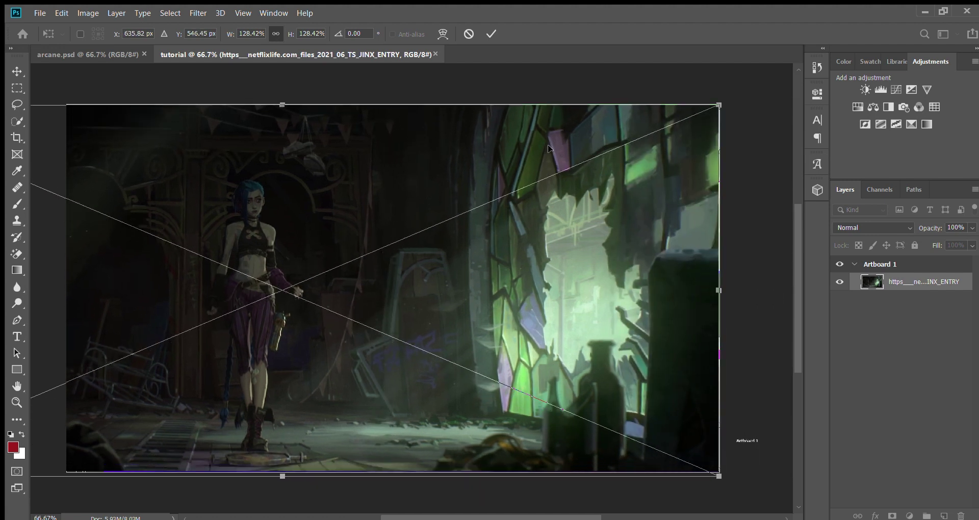
left_click_drag(266, 239, 562, 239)
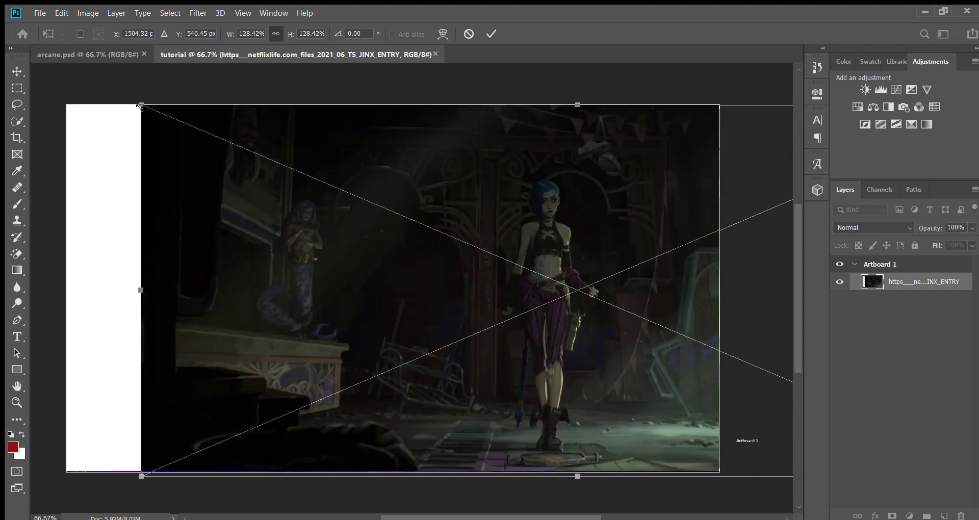
left_click_drag(140, 107, 51, 89)
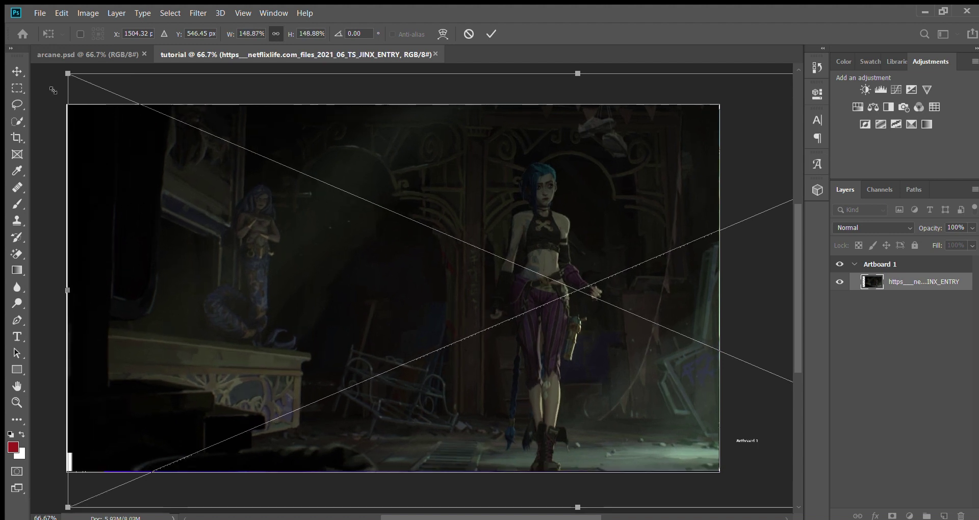
left_click_drag(52, 89, 84, 93)
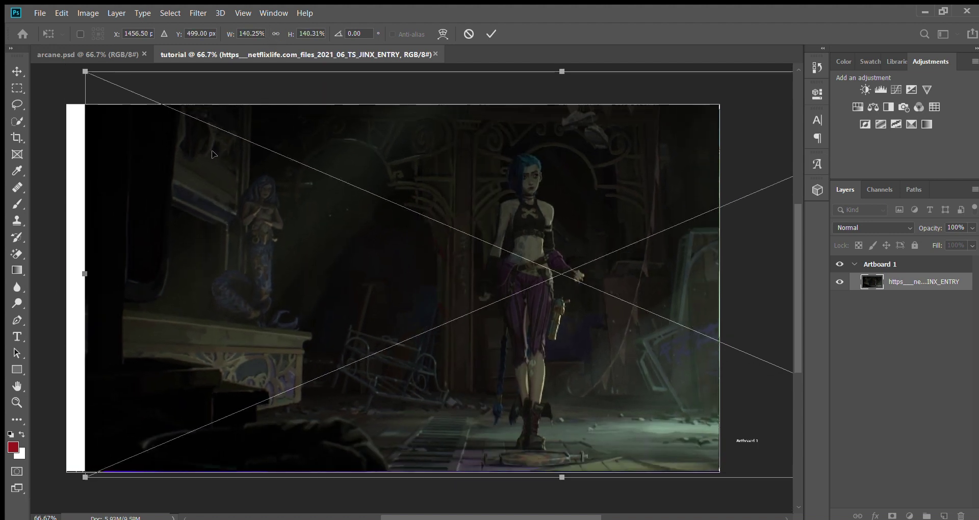
left_click_drag(214, 155, 43, 162)
left_click_drag(458, 199, 317, 197)
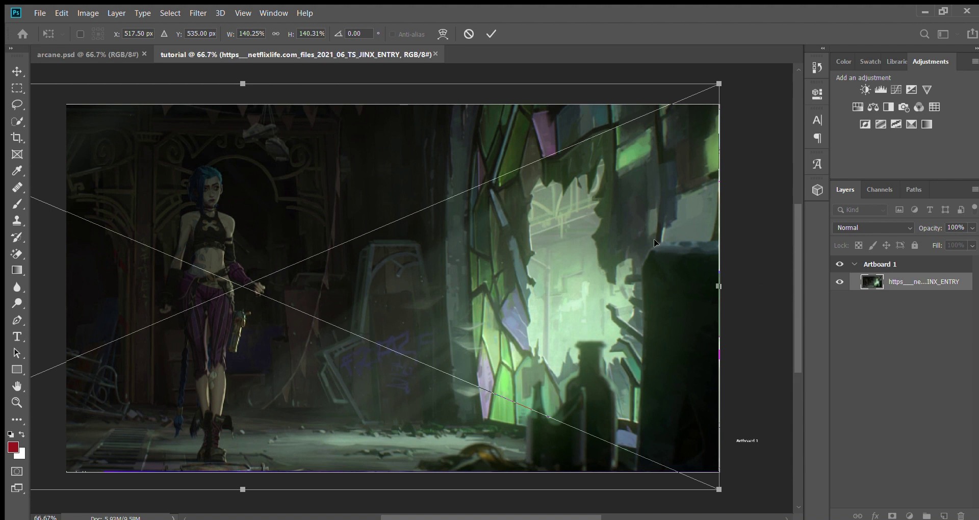
left_click(484, 36)
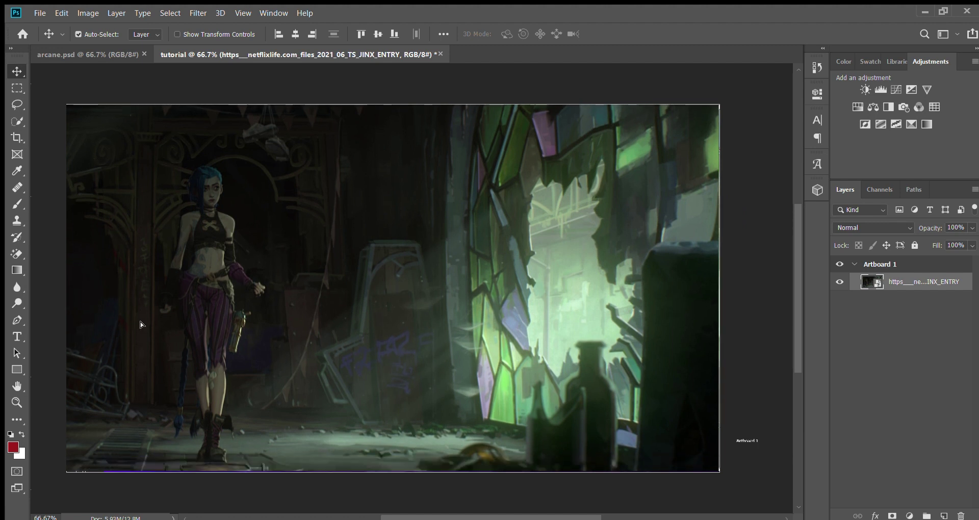
- Quick-select Jinx's hair, arm, gun and raised hand, trimming excess around the gun and neck
left_click(15, 120)
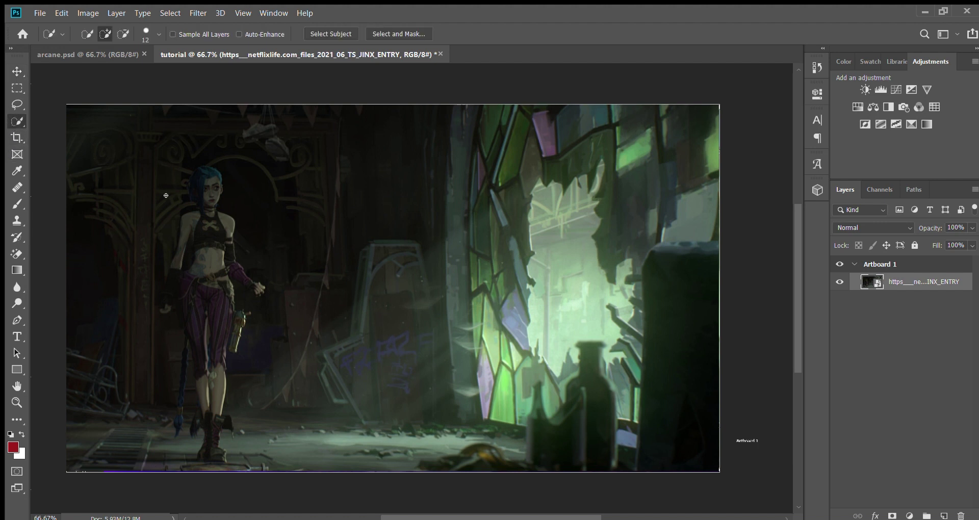
scroll(164, 196, "up", 3, "alt")
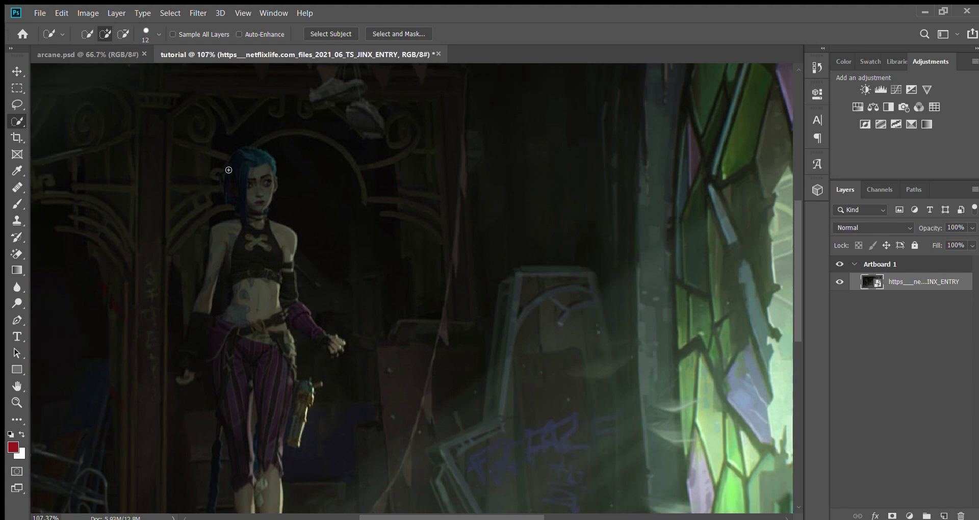
mouse_move(253, 164)
left_mouse_down()
mouse_move(245, 155)
mouse_move(228, 196)
mouse_move(244, 219)
mouse_move(238, 249)
mouse_move(225, 239)
left_mouse_up()
mouse_move(204, 289)
left_mouse_down()
mouse_move(187, 361)
mouse_move(206, 377)
mouse_move(253, 339)
mouse_move(279, 405)
left_mouse_up()
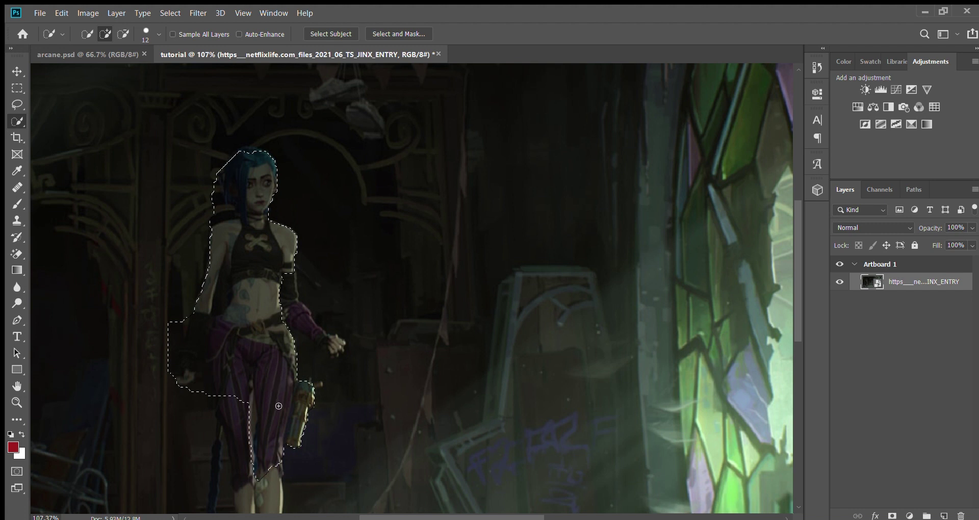
left_click(321, 383)
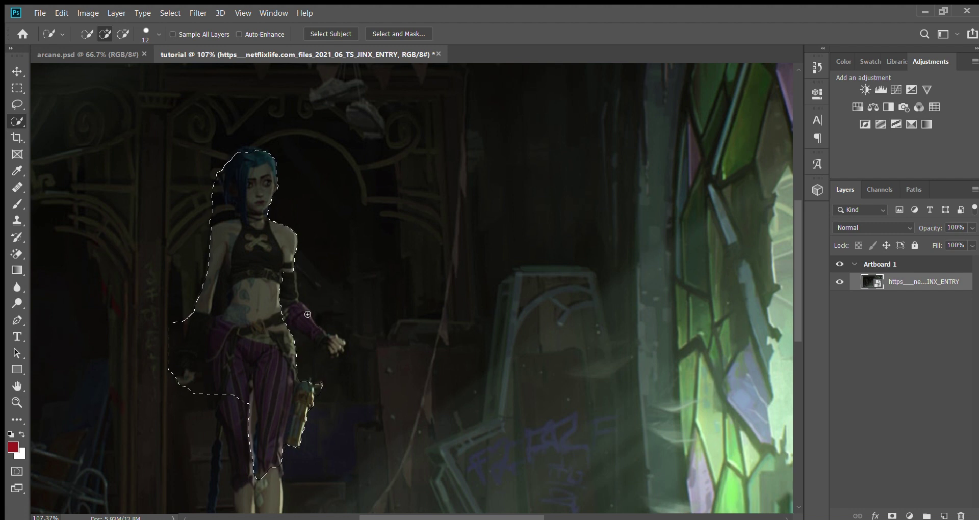
left_click_drag(288, 287, 336, 351)
key("alt")
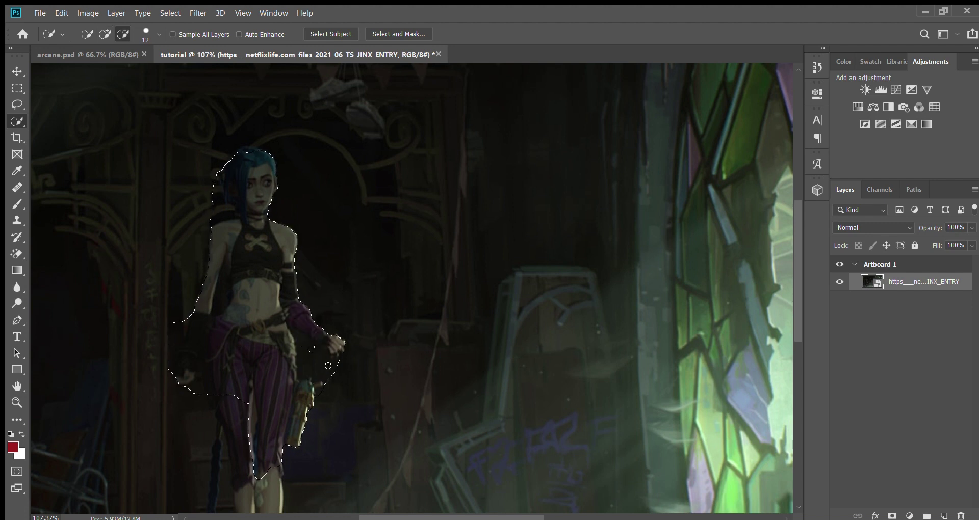
left_click(328, 382, "alt")
left_click_drag(226, 205, 212, 208)
key("alt")
- Extend the selection down her shorts, legs and boots, undoing any spill into the background
left_click_drag(792, 247, 809, 313)
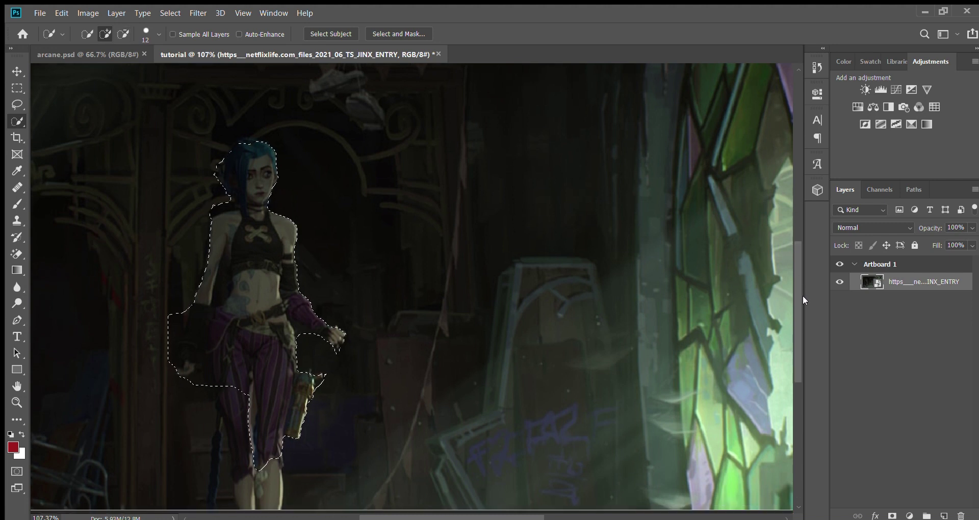
left_click_drag(234, 210, 234, 252)
left_click_drag(249, 300, 285, 417)
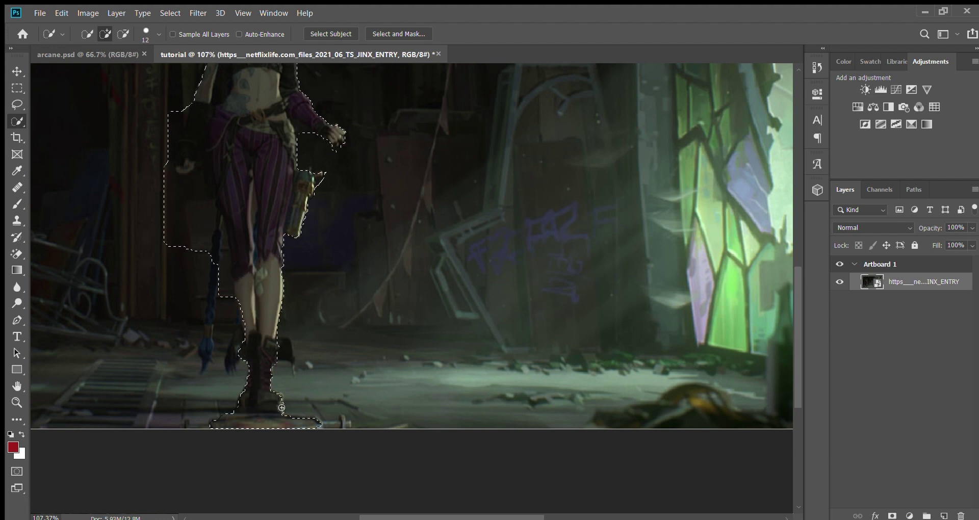
left_click_drag(214, 285, 208, 359)
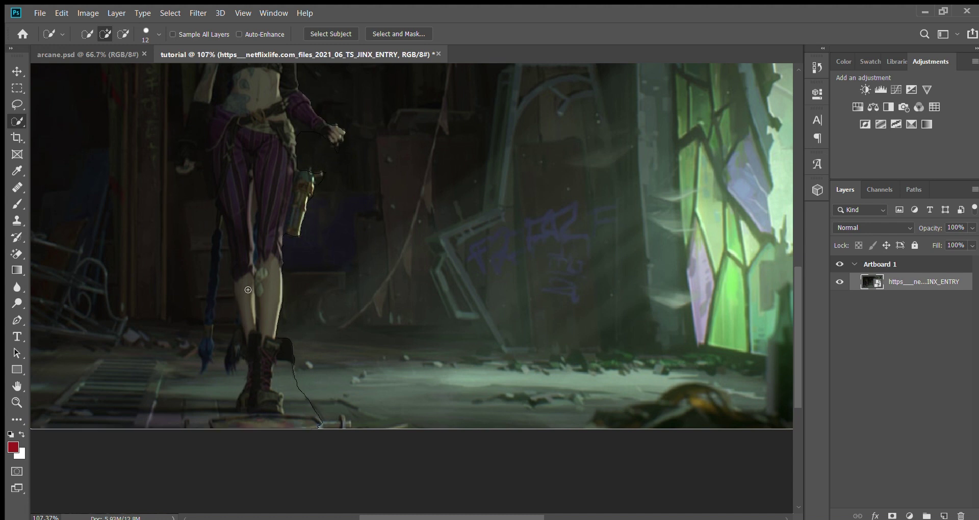
key("ctrl+z")
left_click_drag(214, 299, 211, 324)
key("ctrl+z")
left_click_drag(210, 326, 186, 347)
key("ctrl+z")
scroll(326, 362, "down", 3)
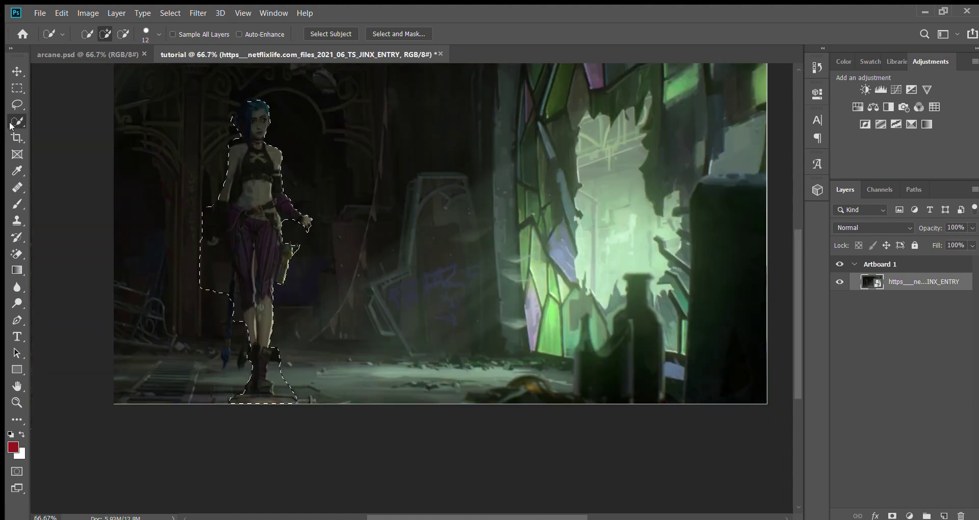
- Try the Magic Wand near her feet, undo it, then complete the figure with Quick Selection
key("shift+w")
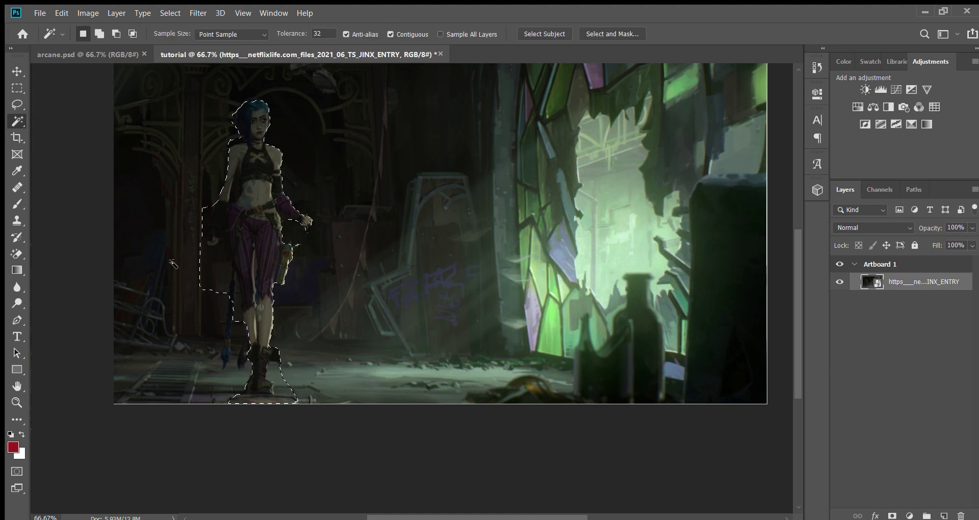
left_click_drag(228, 292, 230, 311)
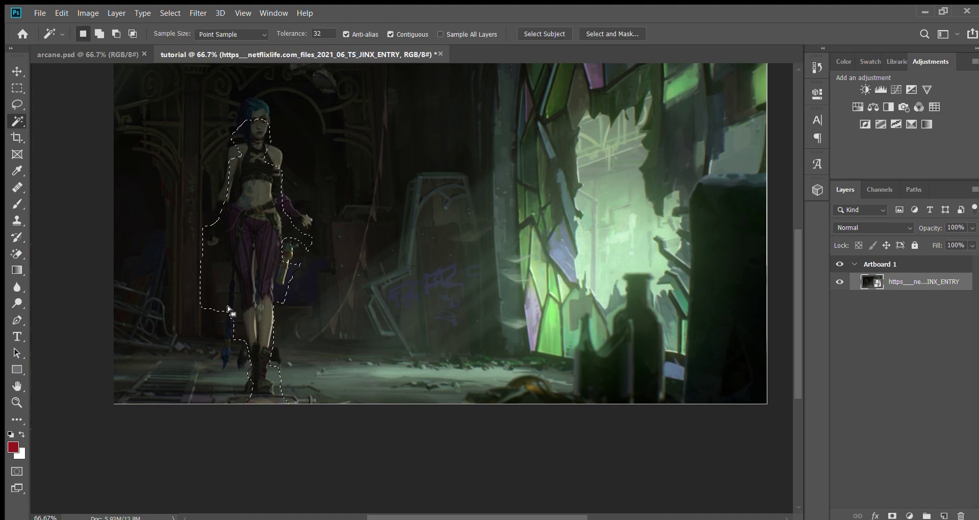
key("ctrl+z")
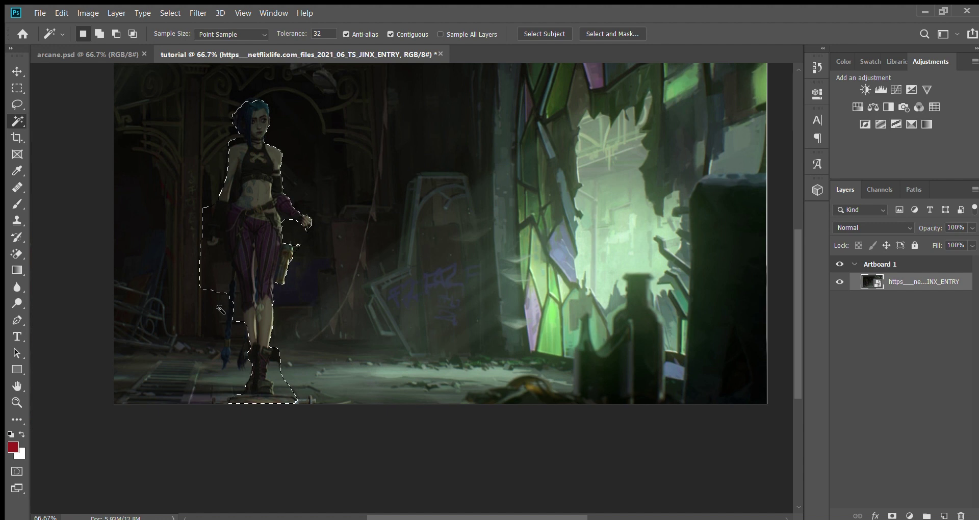
left_click(229, 356)
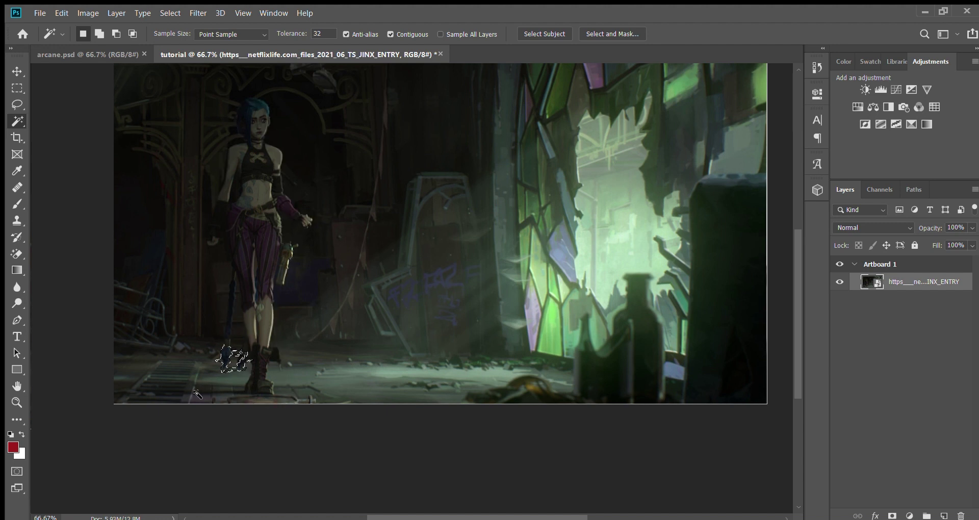
key("ctrl+z")
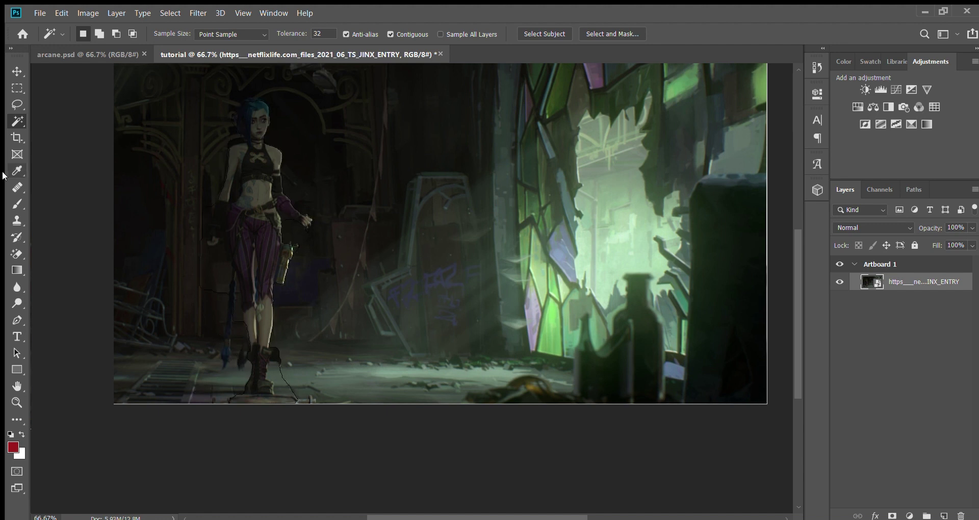
key("shift+w")
left_click(224, 362)
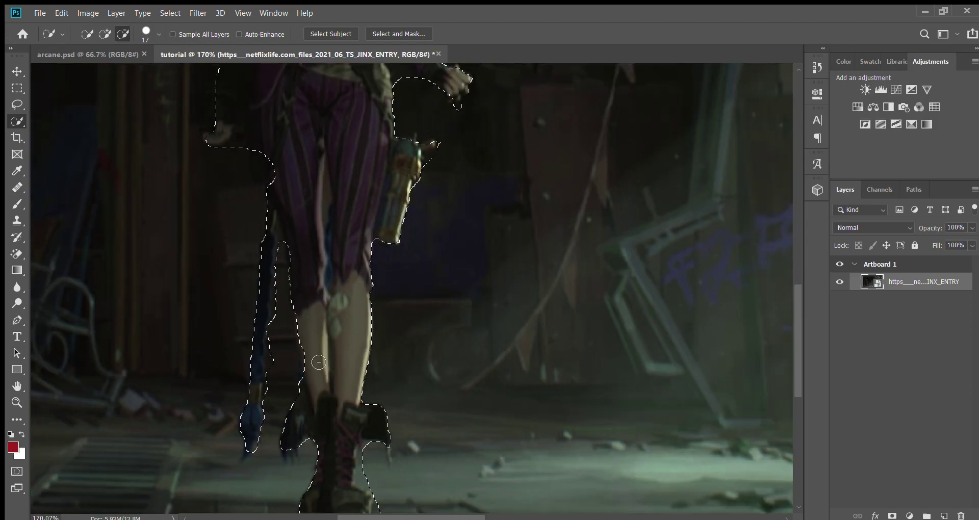
scroll(314, 359, "down", 2)
scroll(314, 359, "down", 3)
scroll(314, 358, "down", 2)
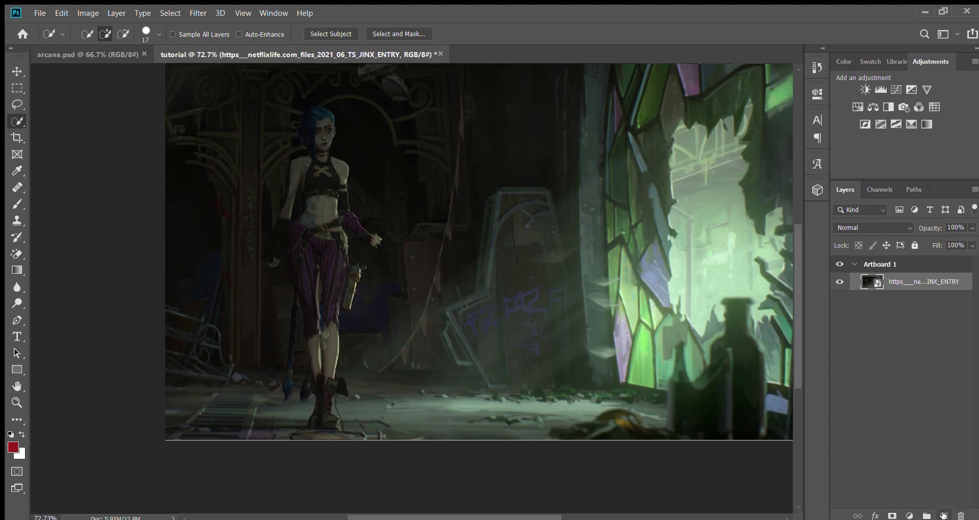
- Copy the Jinx selection onto new Layer 1 and deselect
left_click(943, 514)
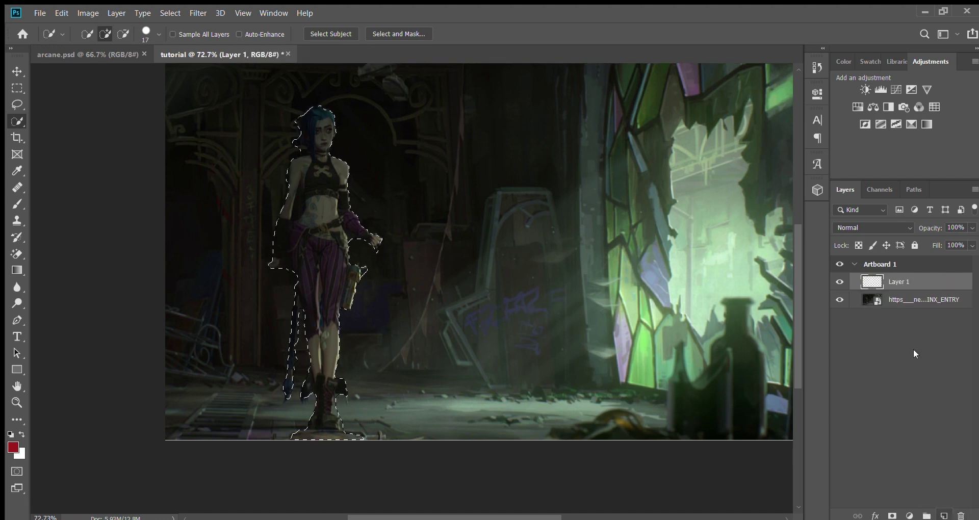
left_click(905, 300)
left_click(928, 284)
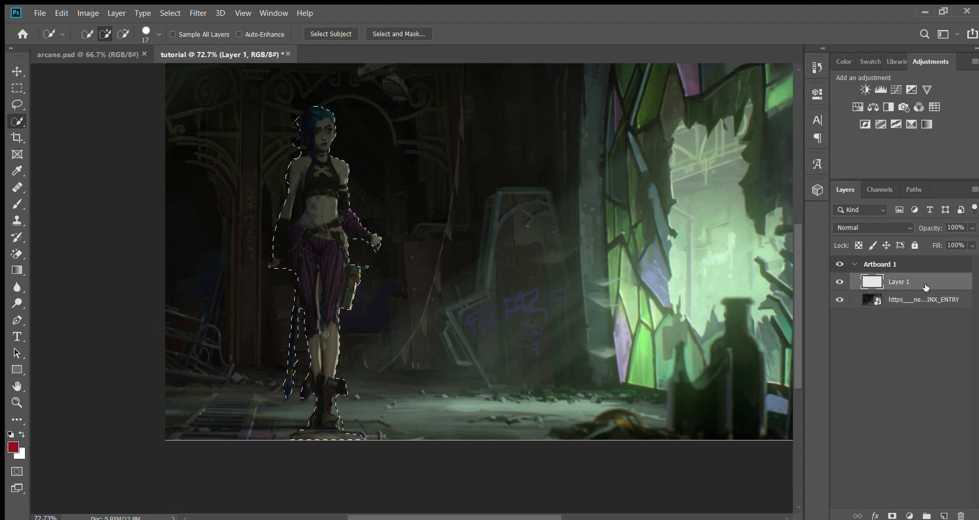
left_click(907, 301)
left_click(901, 285)
left_click(890, 338)
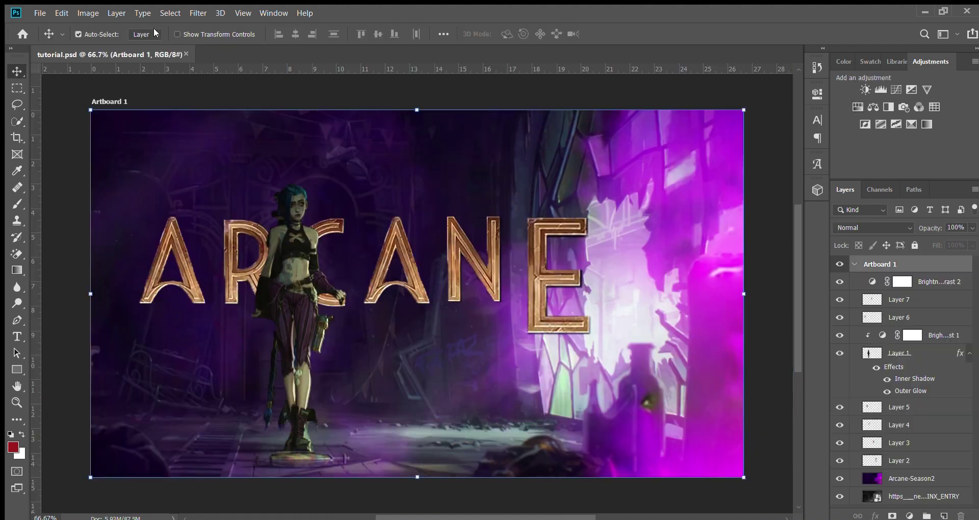
left_click(875, 282)
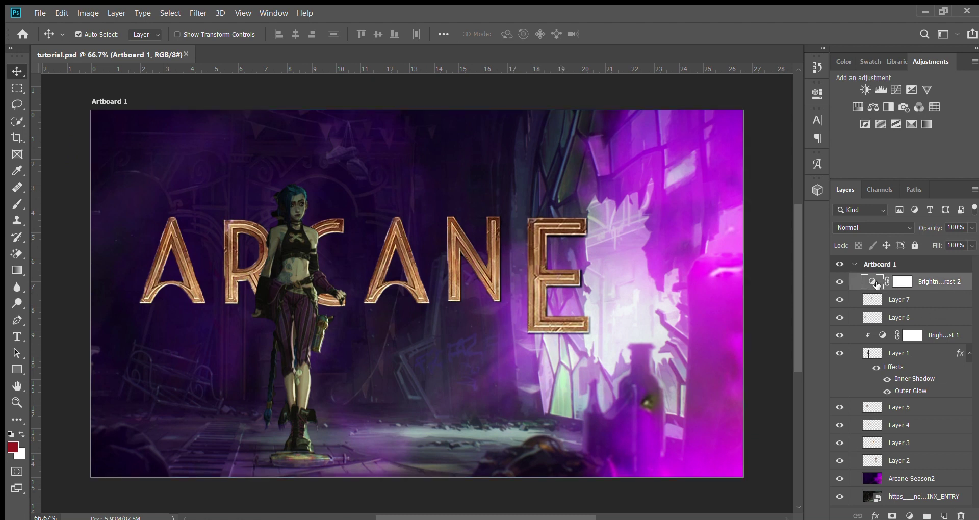
left_click(840, 282)
left_click(841, 282)
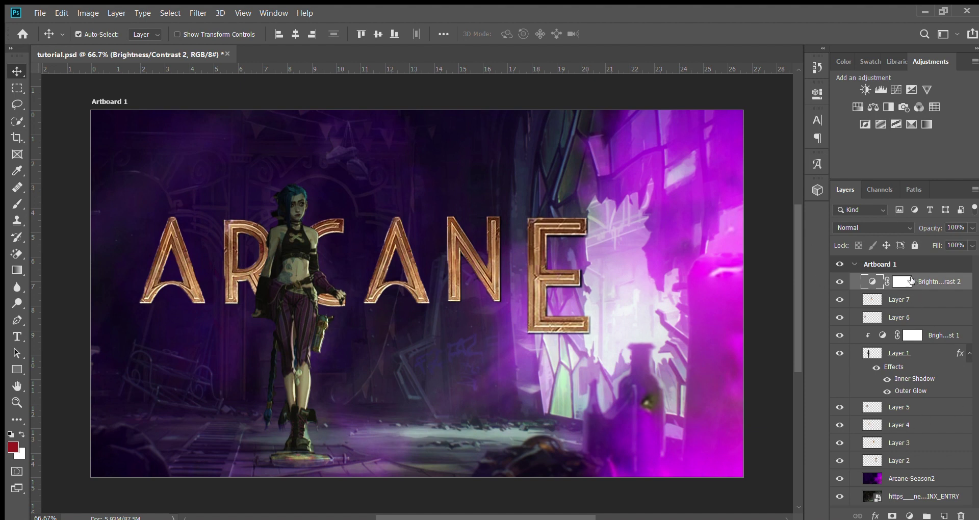
key("h")
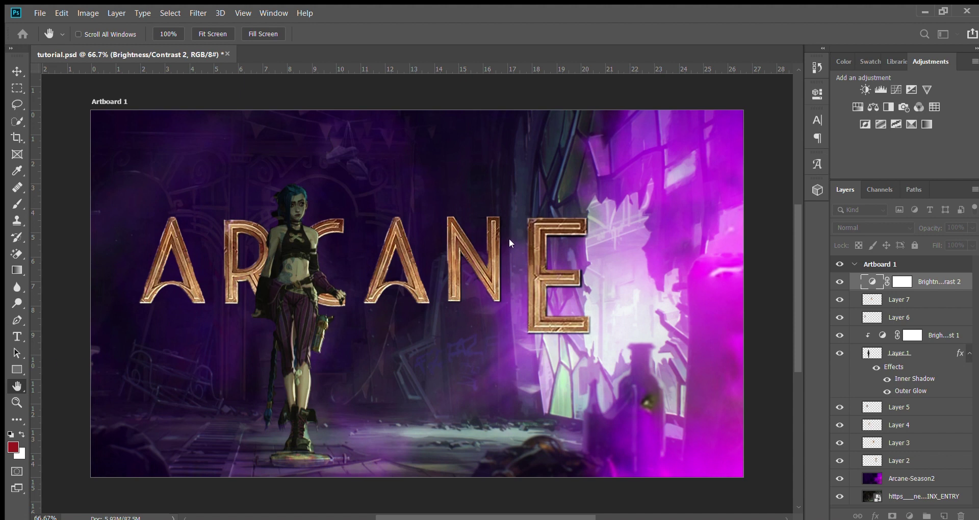
key("v")
left_click(871, 281)
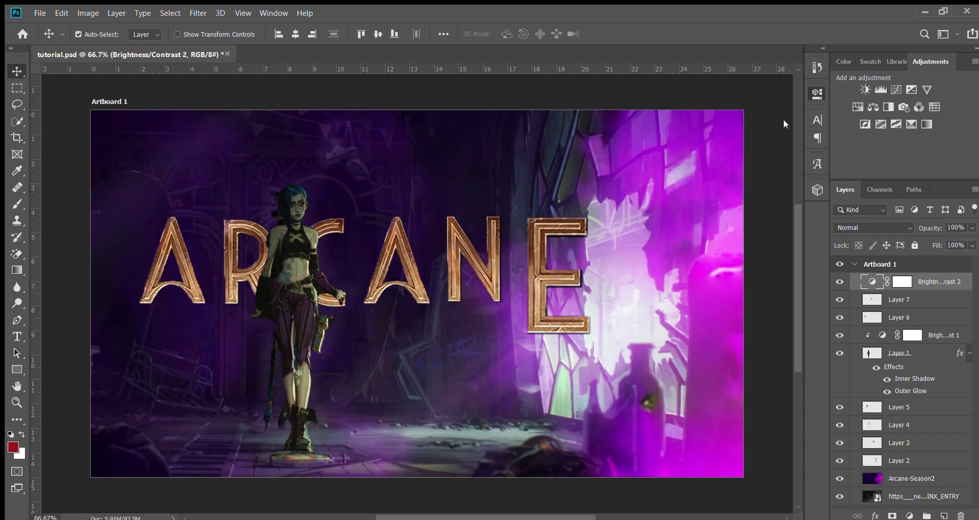
left_click(839, 299)
left_click(841, 318)
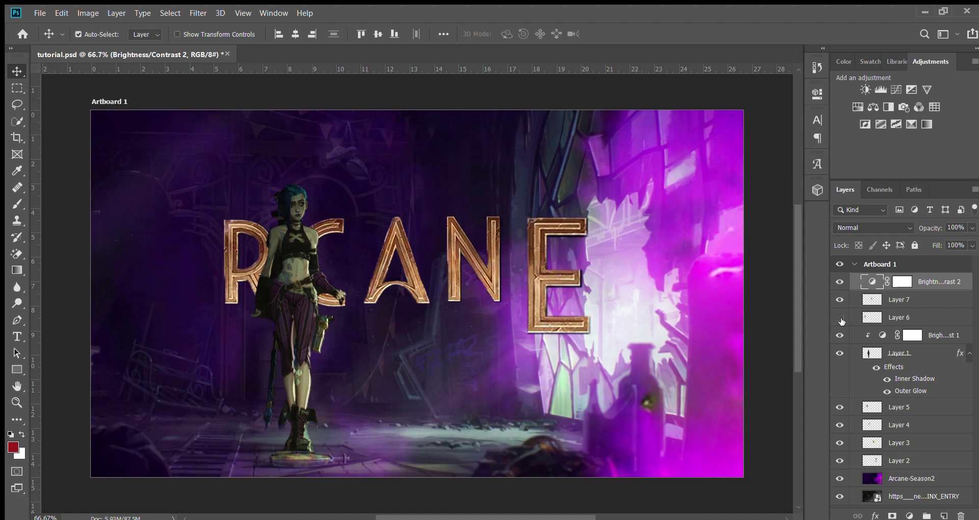
left_click(840, 318)
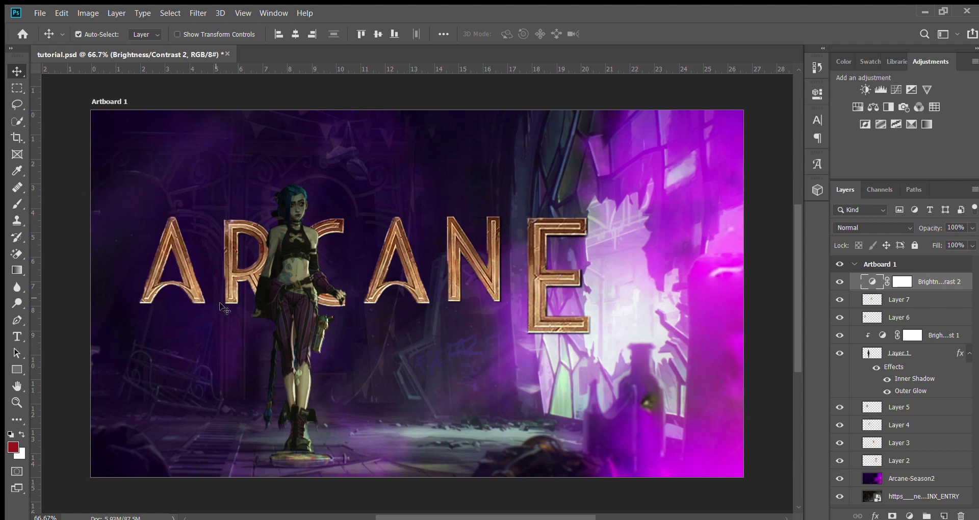
left_click(175, 273)
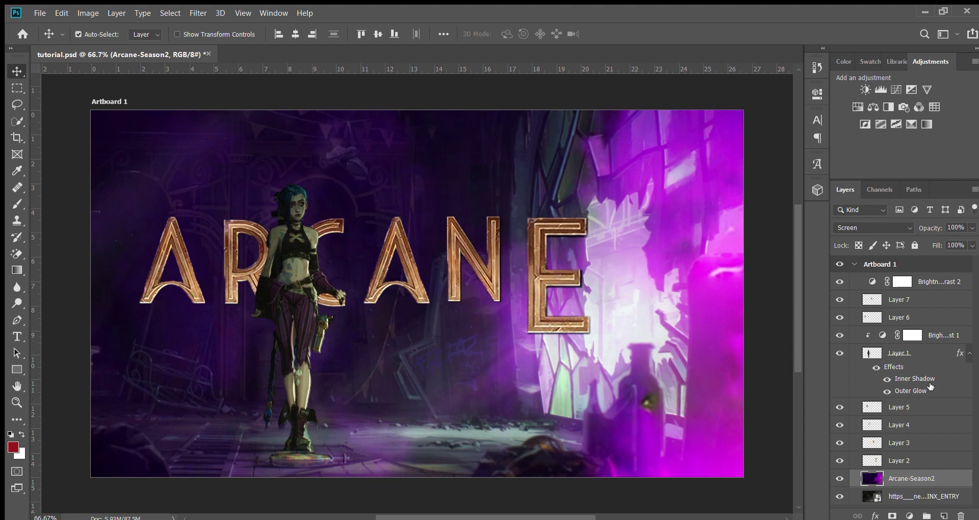
left_click(839, 353)
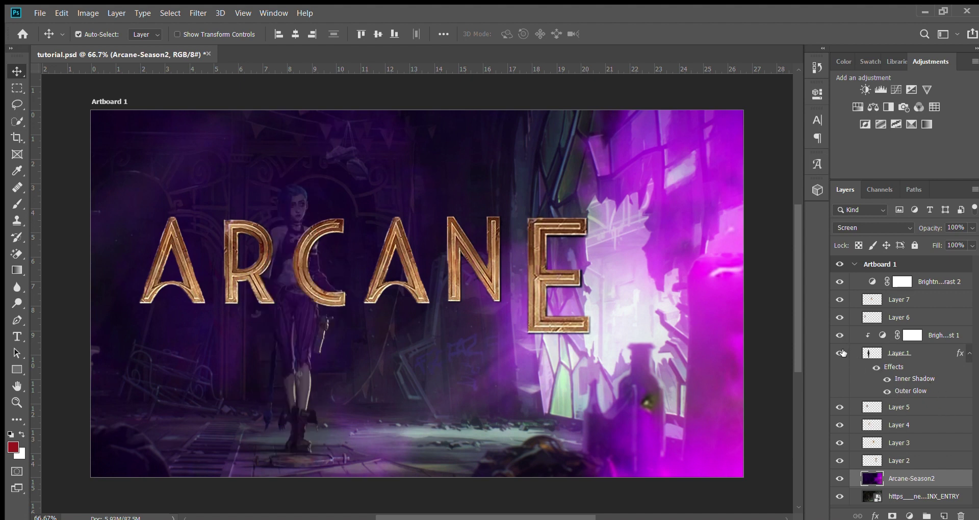
left_click(839, 352)
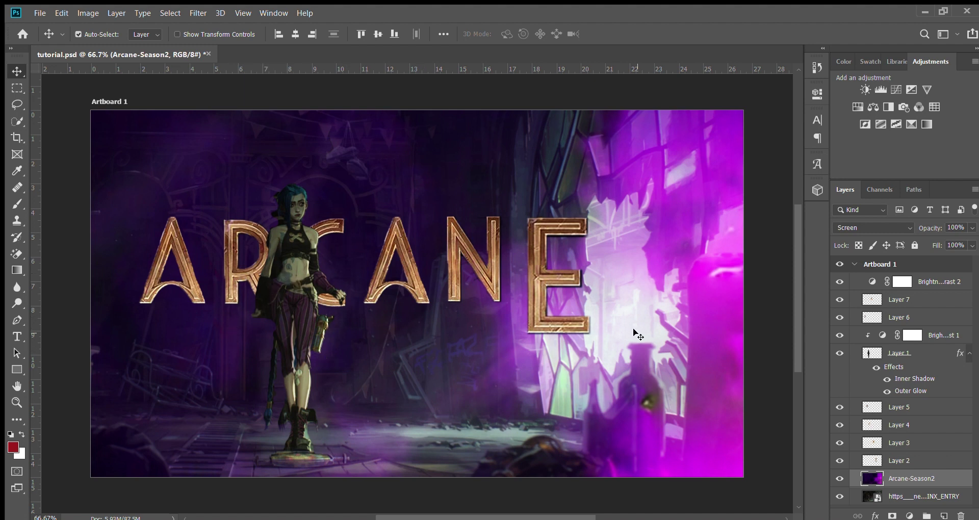
left_click(872, 353)
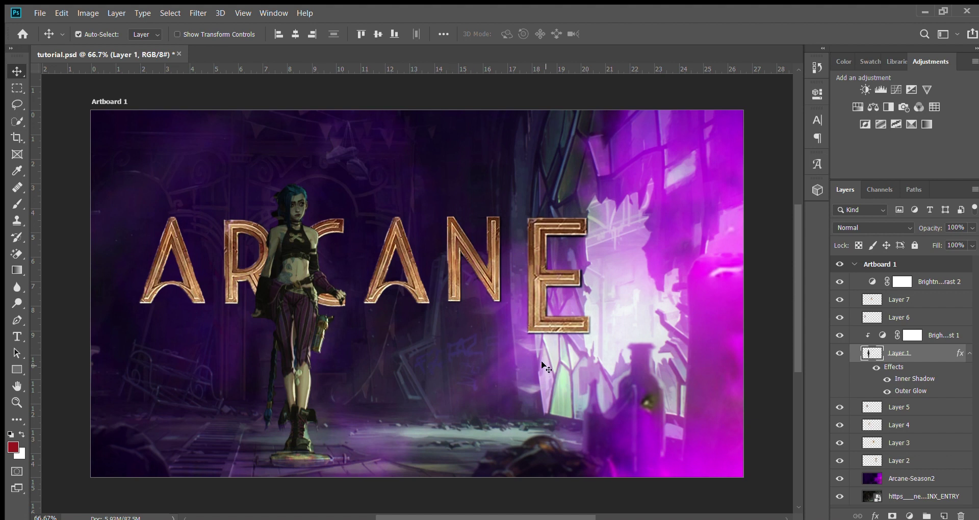
- Rename Layer 1 to 'jinx', then switch between the Hand and Move tools
double_click(888, 354)
type("jinx")
key("Return")
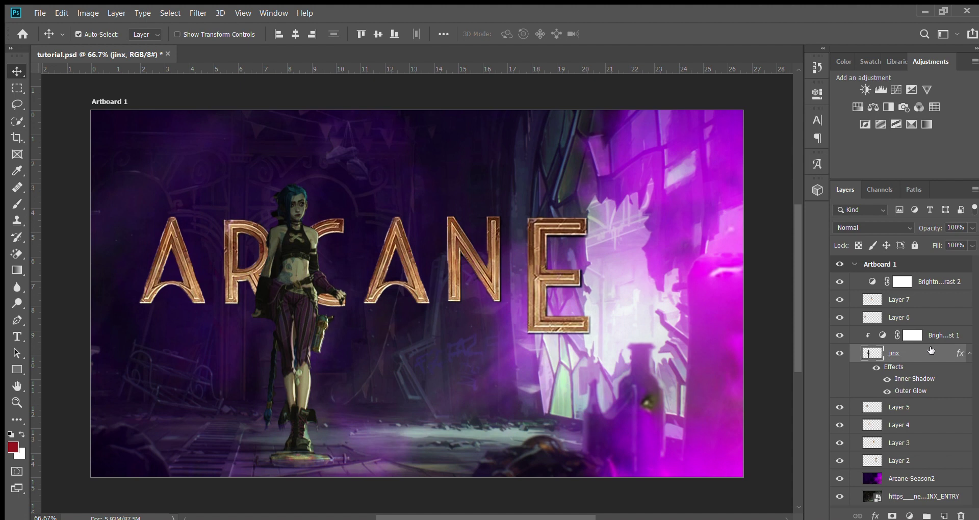
key("space")
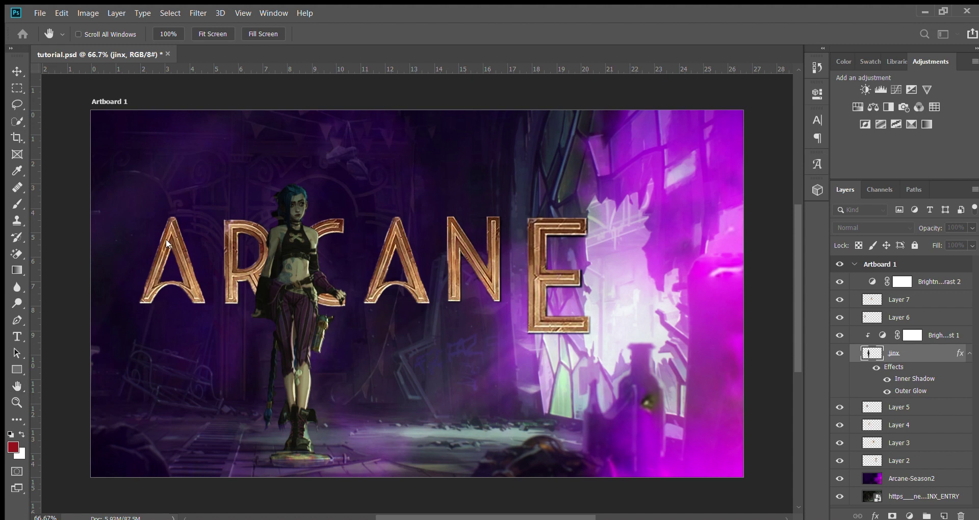
key("v")
key("h")
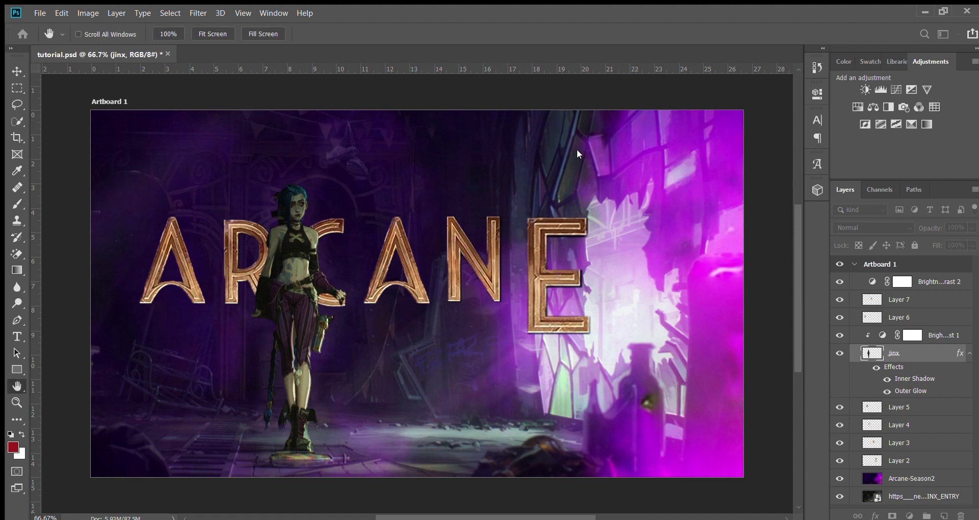
key("v")
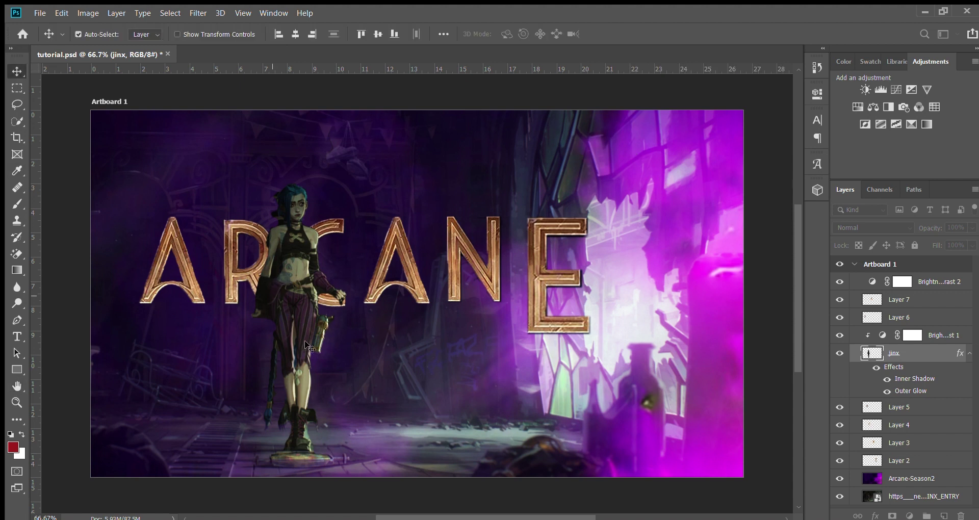
left_click(838, 407)
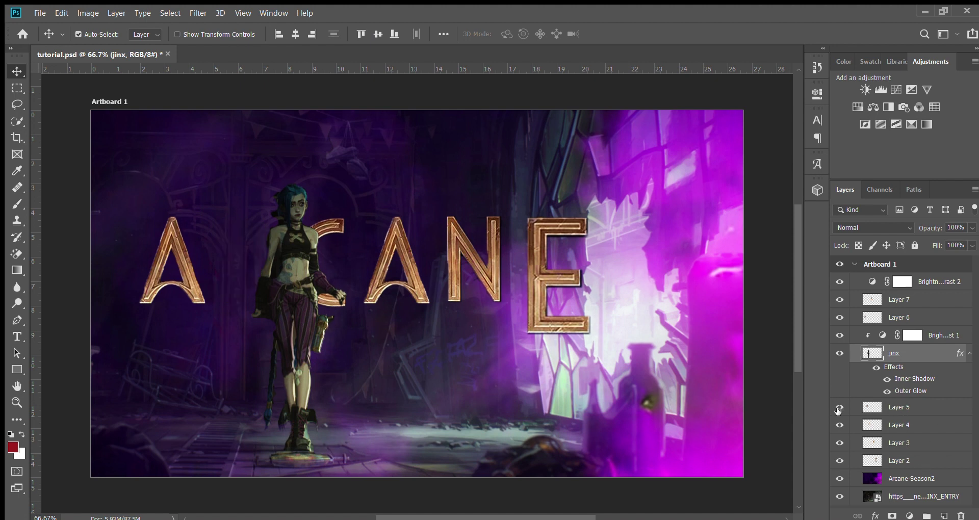
left_click(838, 408)
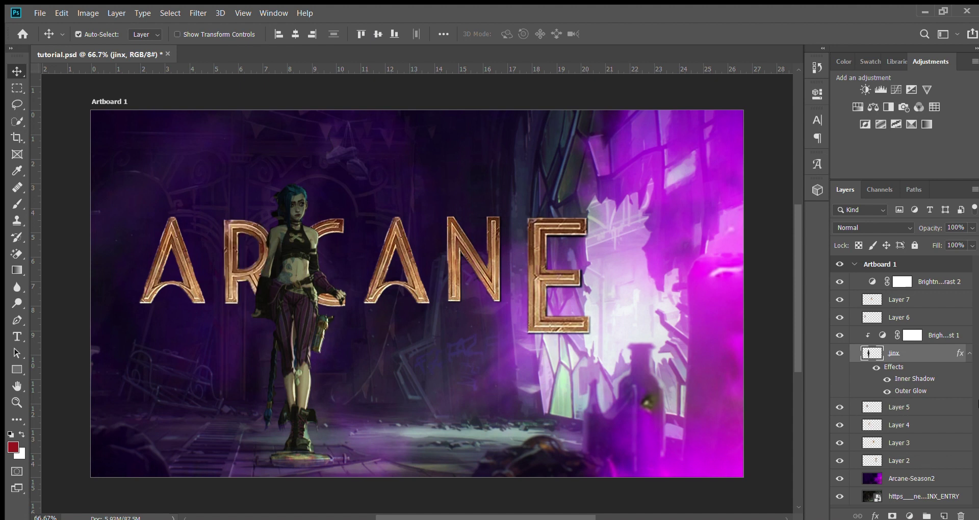
left_click(837, 478)
left_click(838, 478)
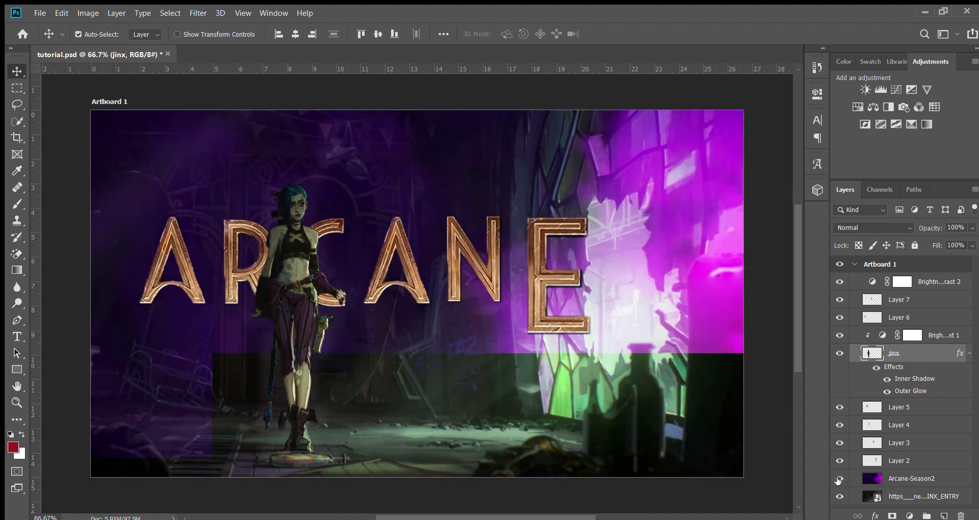
left_click(934, 479)
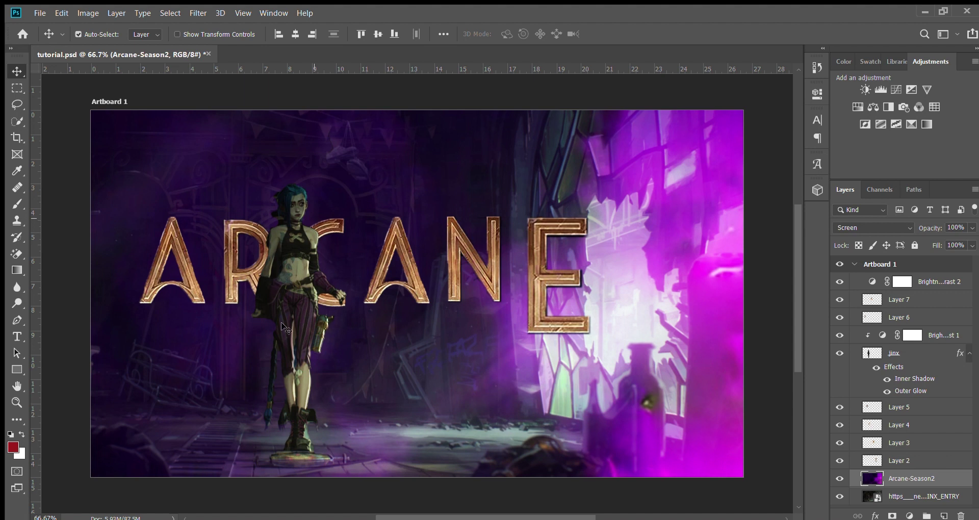
left_click(840, 497)
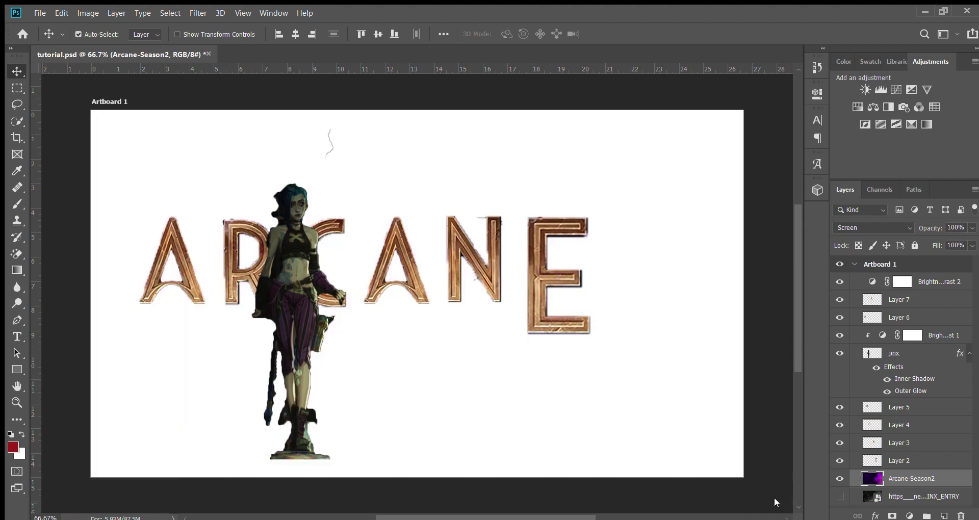
left_click(841, 497)
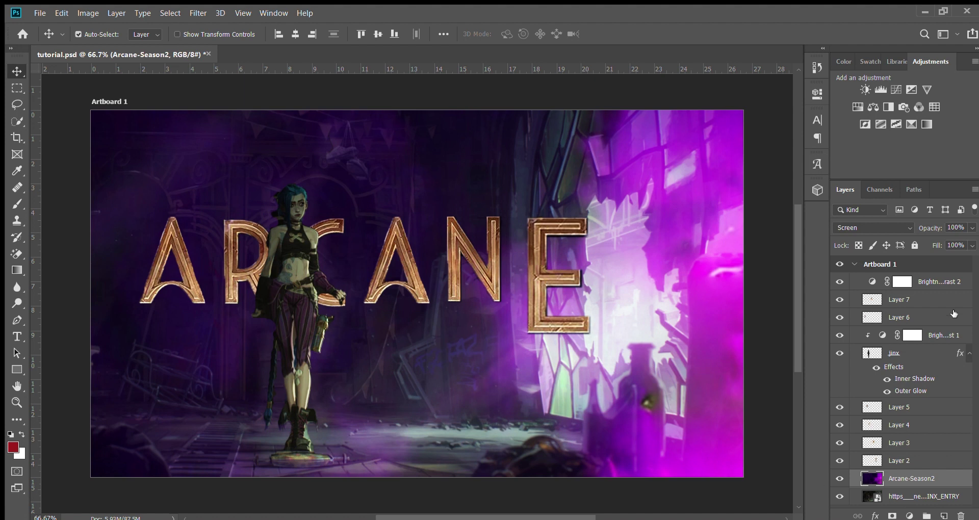